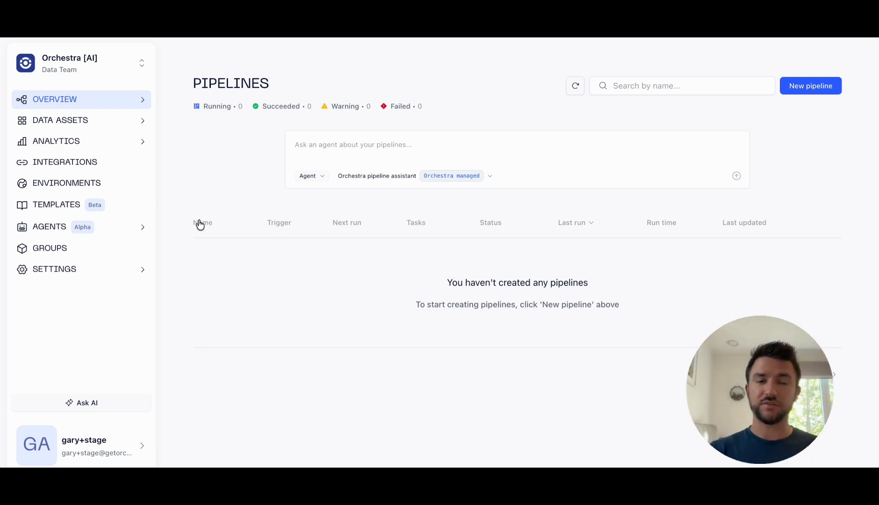
Step: Open the workspace's agent skills list and start creating a new skill
mouse_move(151, 226)
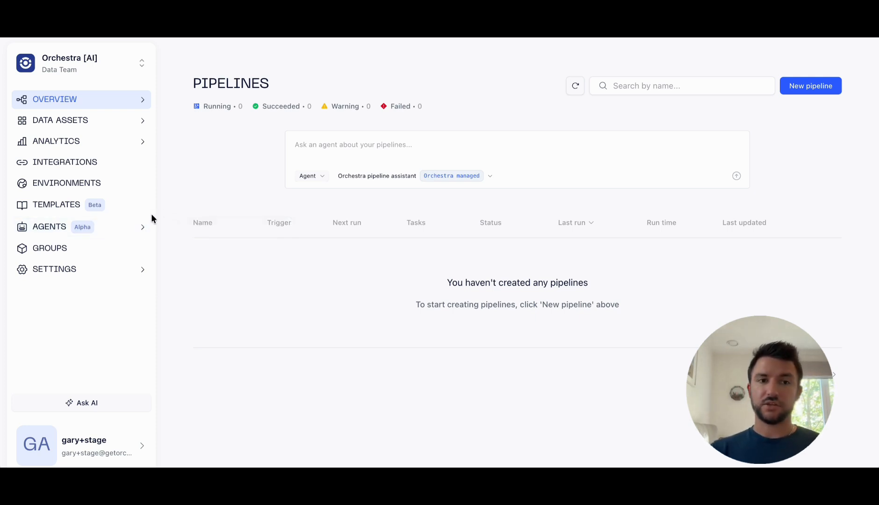
mouse_move(114, 231)
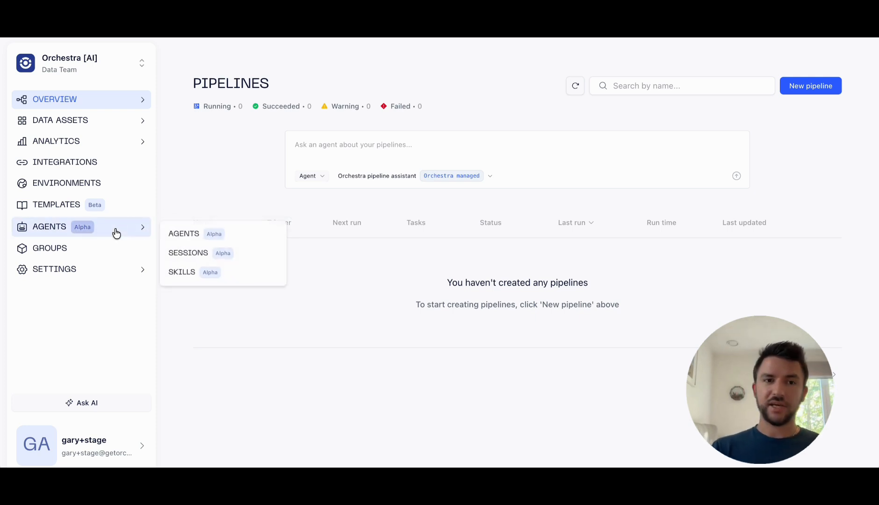
click(186, 277)
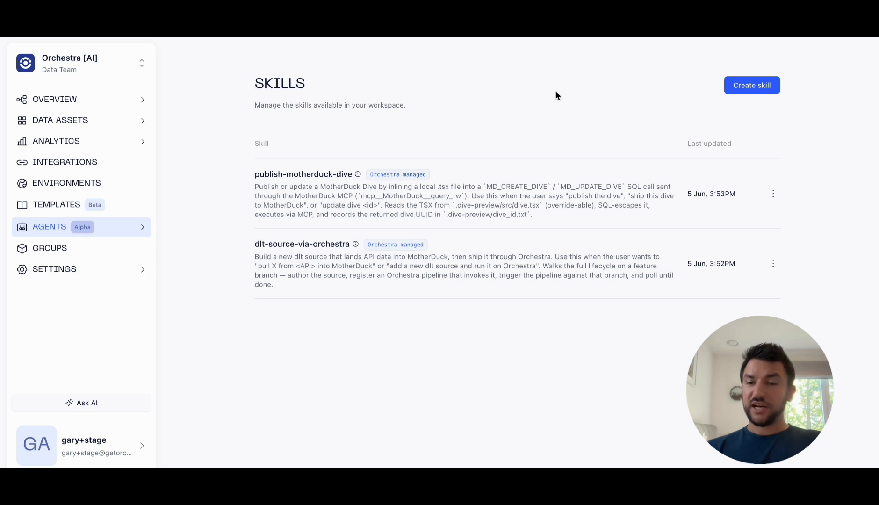
click(729, 89)
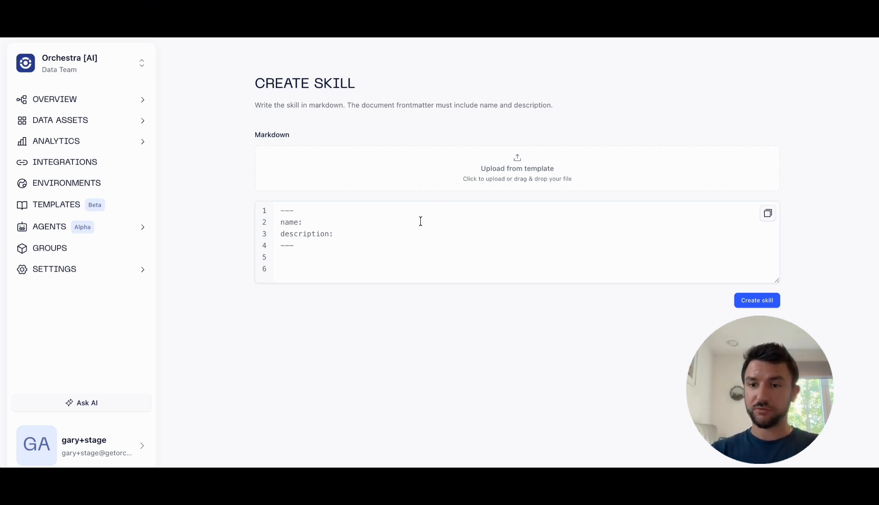
Step: Name the skill test_skill and set its description to "nothing really" in the markdown frontmatter
click(387, 220)
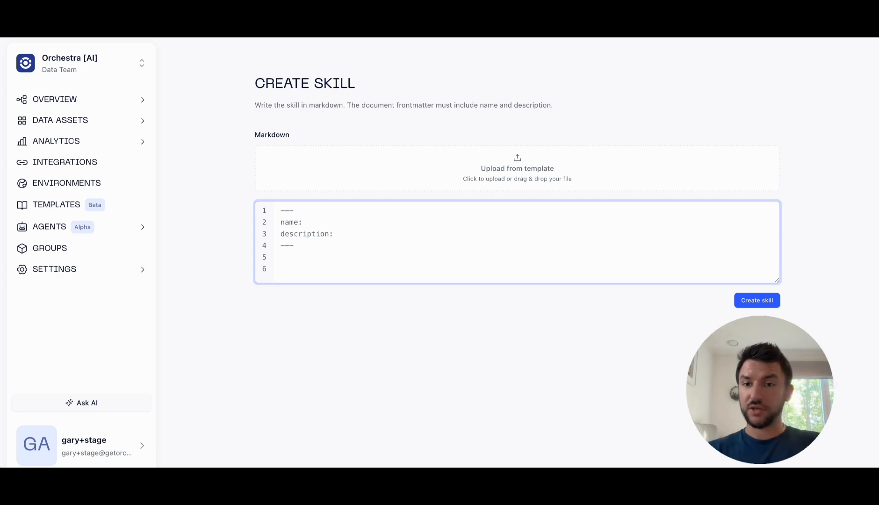
text(test_)
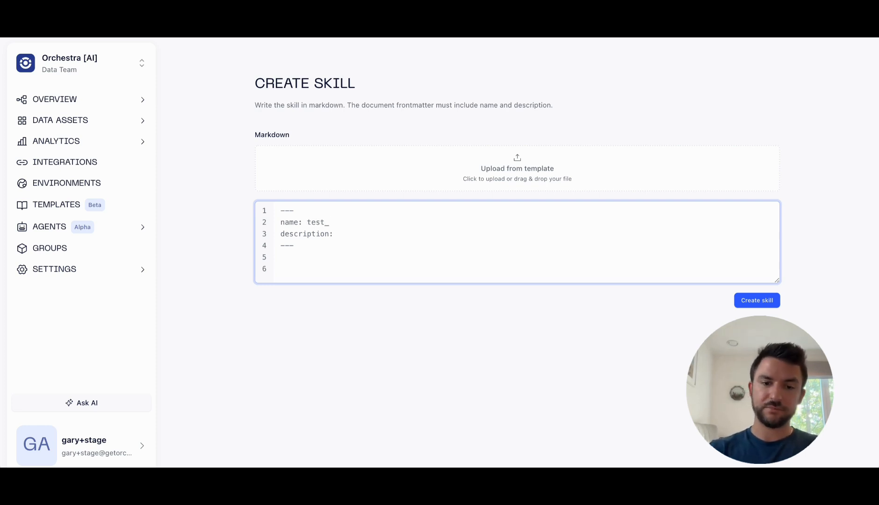
text(skills)
key(BackSpace)
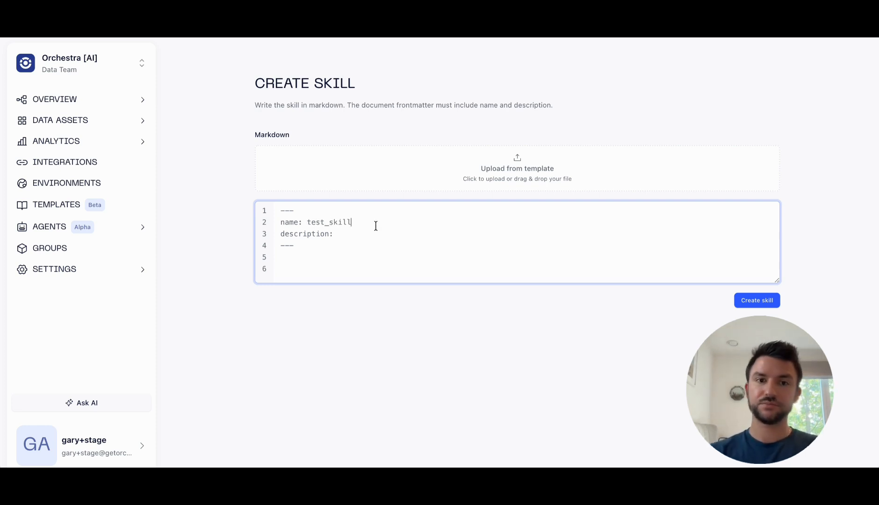
click(373, 233)
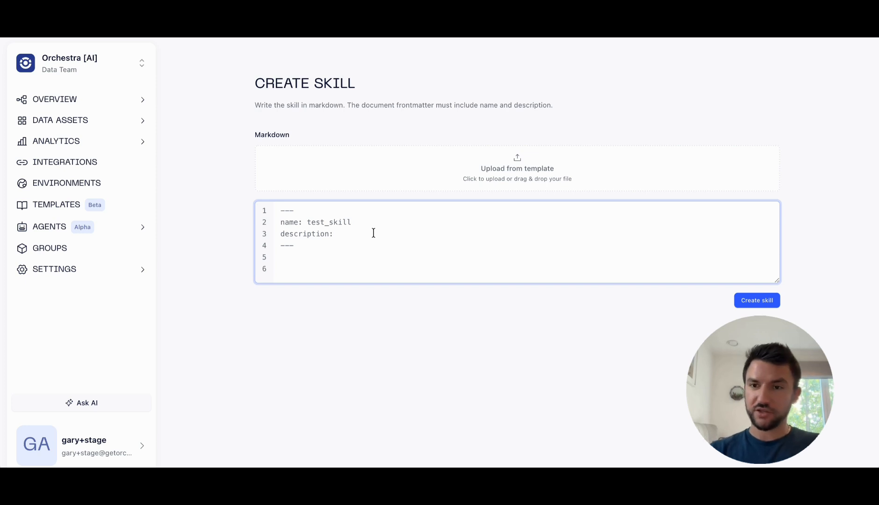
text(n)
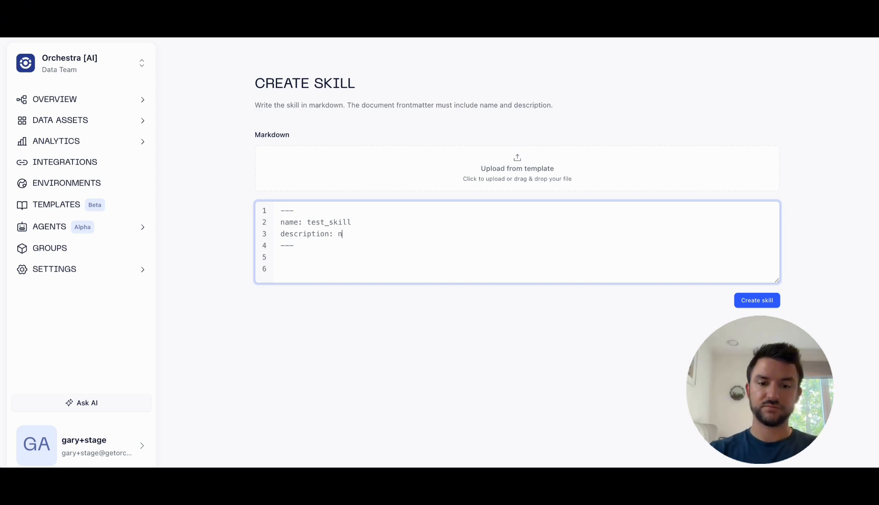
text(othing really)
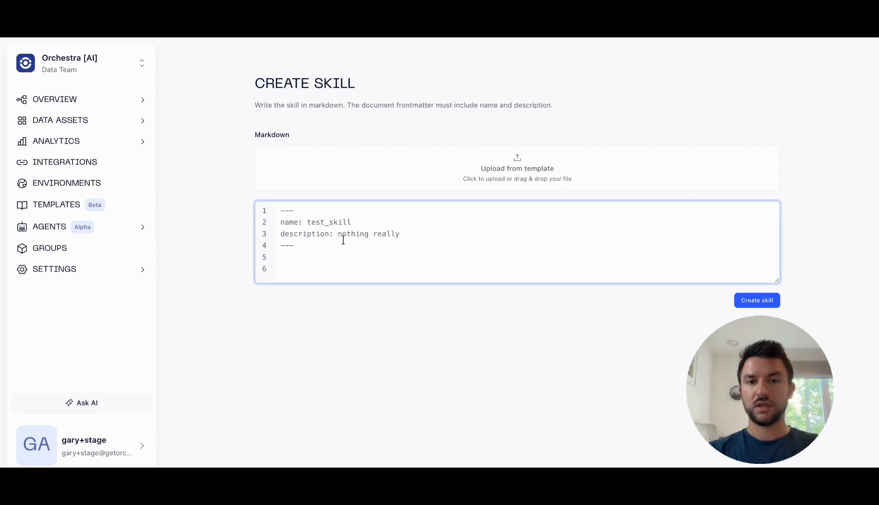
Step: Write "do this, do that." as the skill's instructions below the frontmatter and create the skill
click(339, 265)
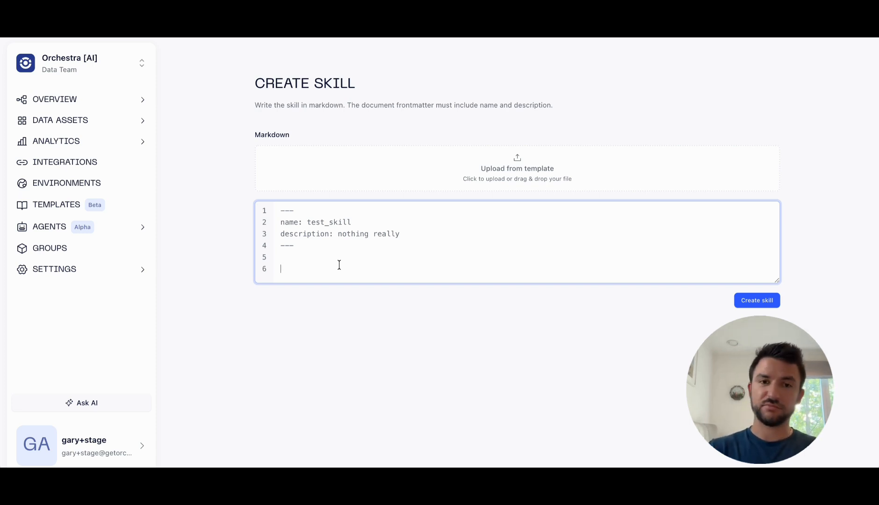
text(do this)
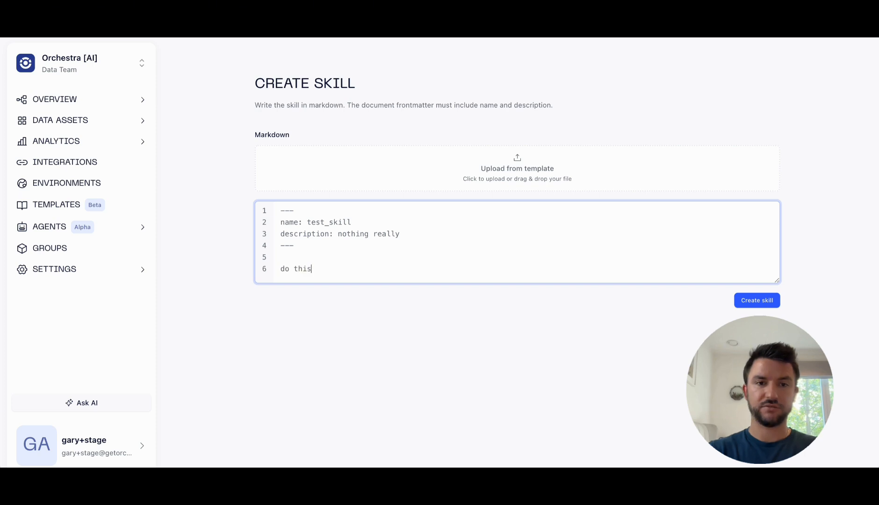
text(, do that.)
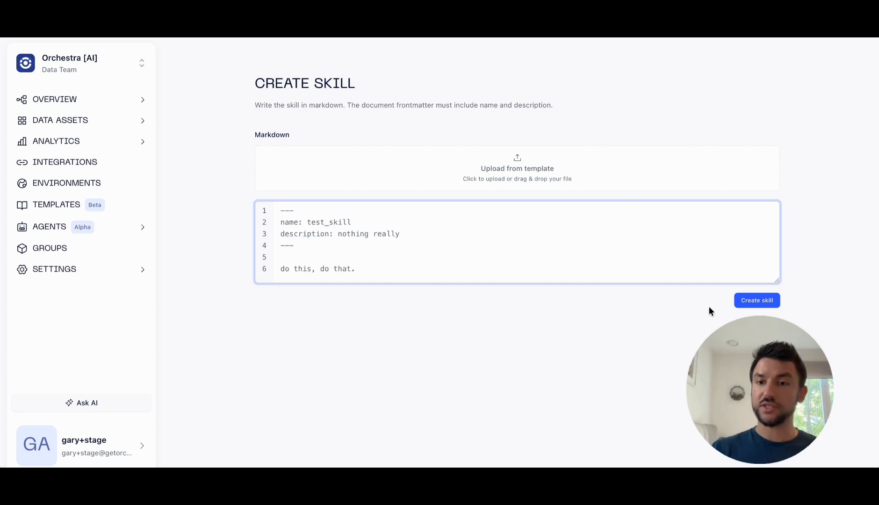
click(737, 300)
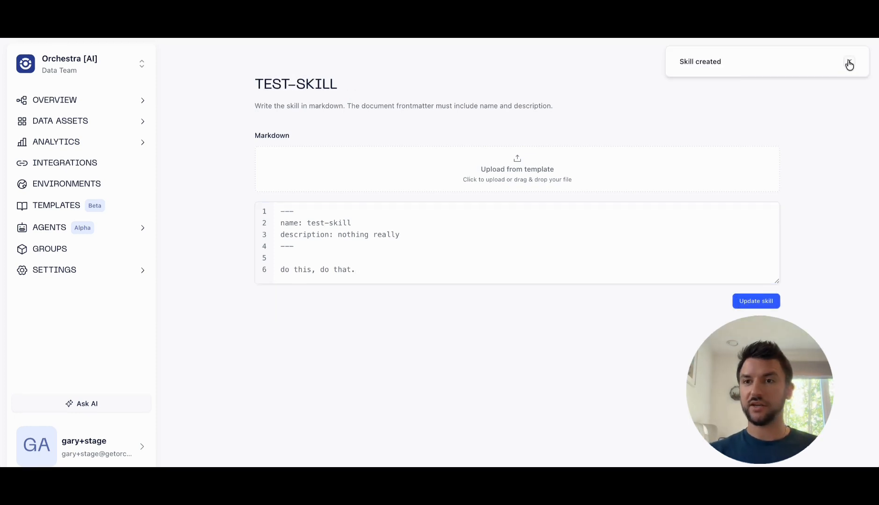
click(849, 63)
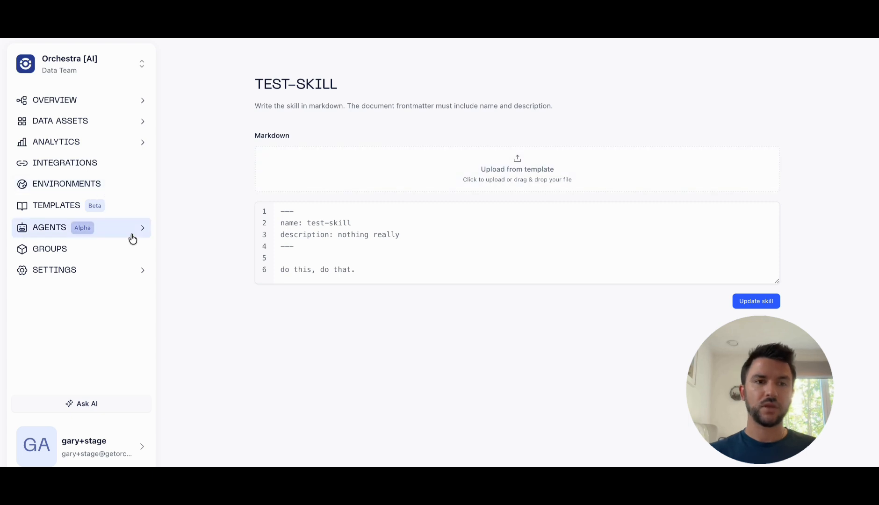
Step: Return to the skills list, and start creating a new agent from the agents overview
mouse_move(131, 233)
click(204, 275)
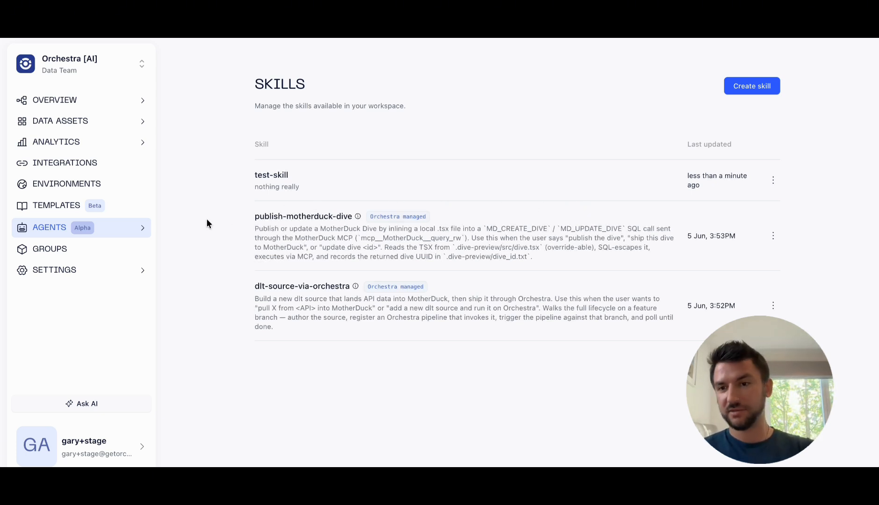
mouse_move(140, 228)
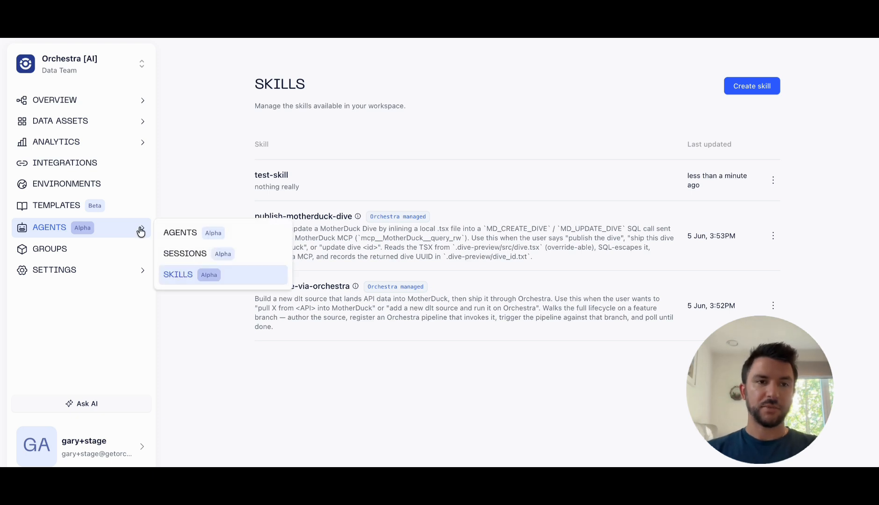
click(205, 234)
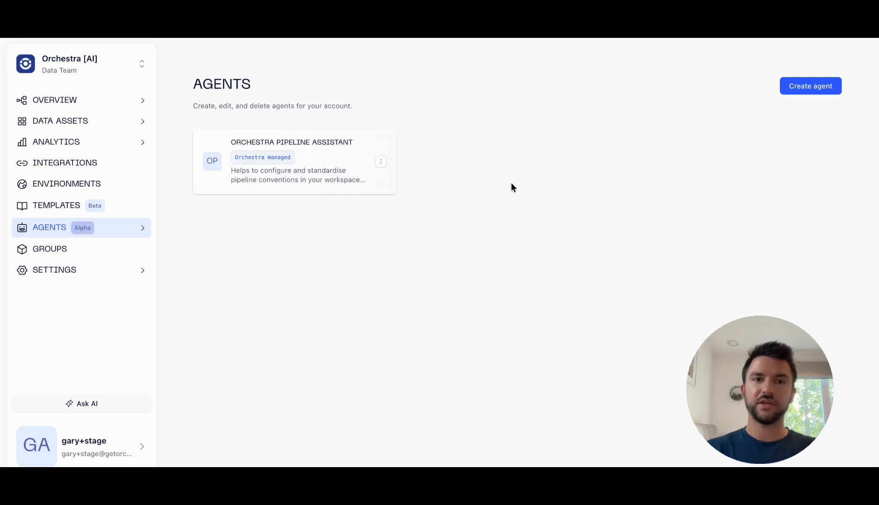
click(797, 89)
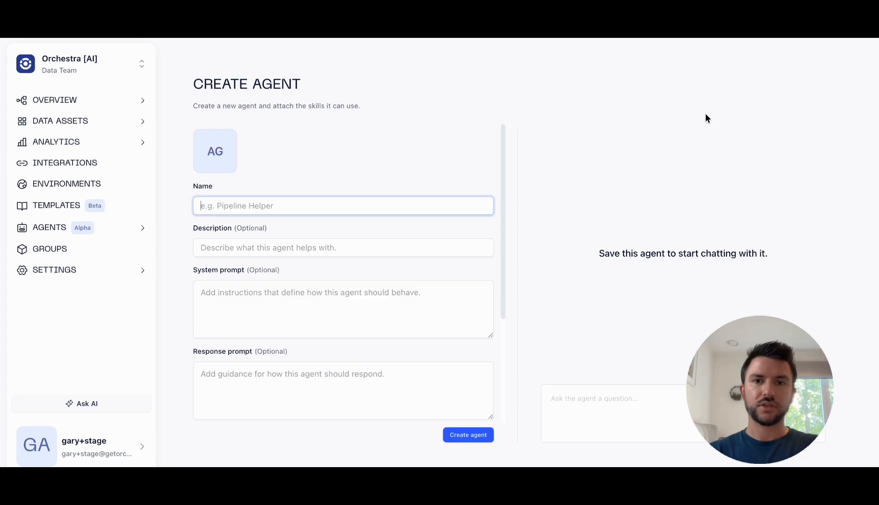
scroll(348, 176, down, 1)
scroll(347, 176, up, 1)
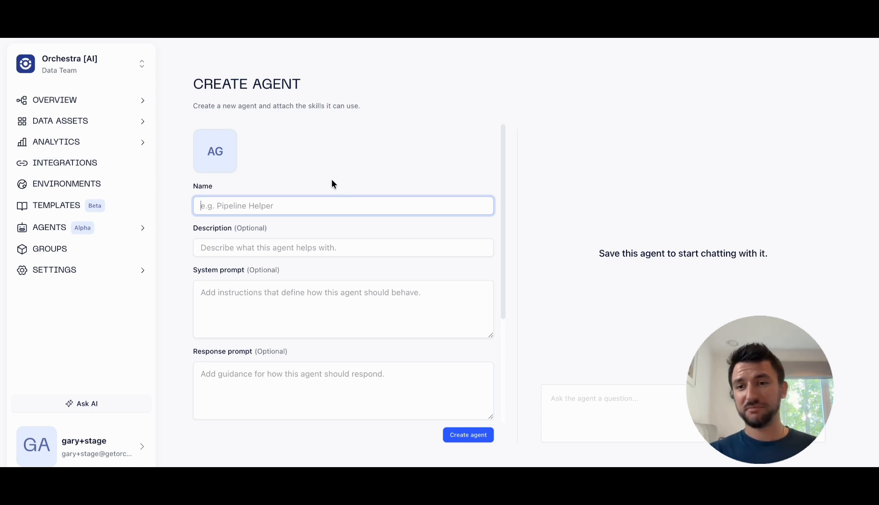
Step: Name the new agent Doggo
click(495, 331)
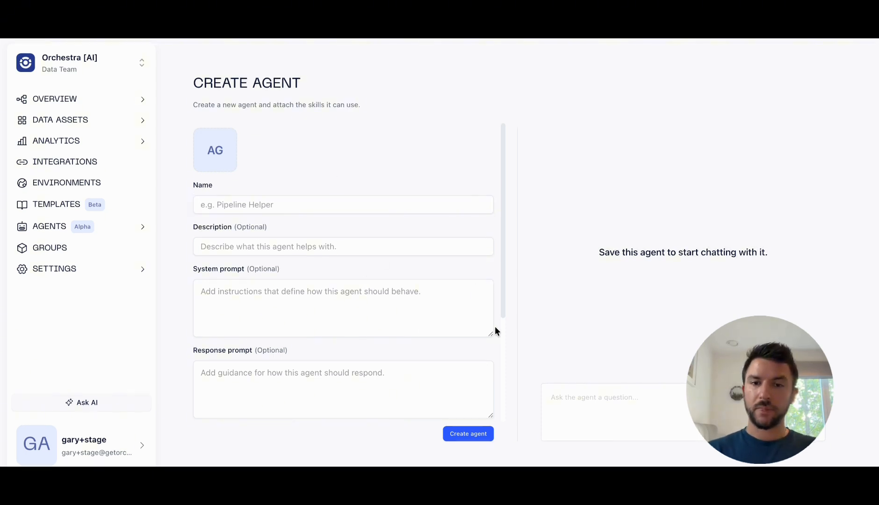
click(300, 206)
text(Doo)
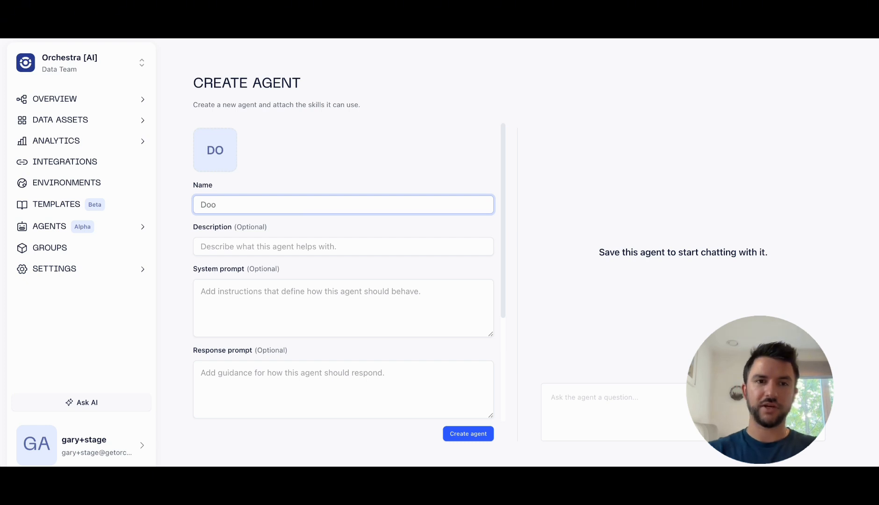
key(BackSpace)
text(goo)
key(BackSpace)
key(BackSpace)
text(go)
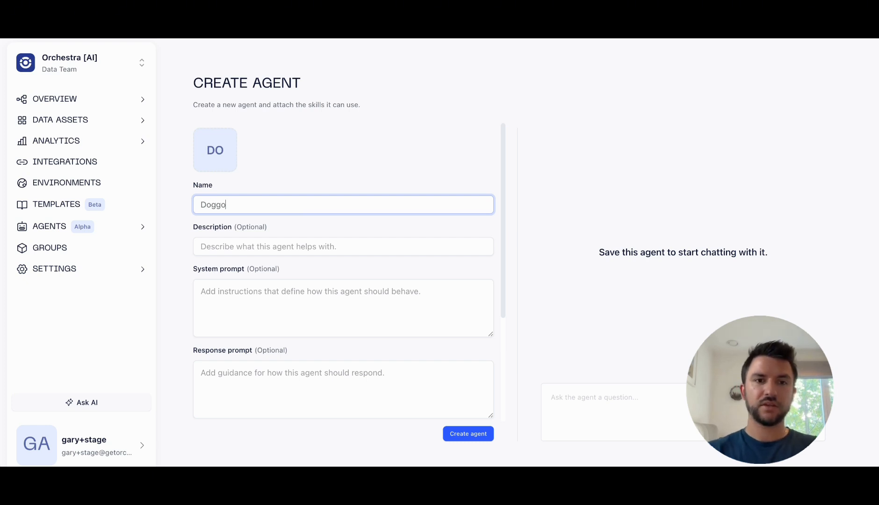
Step: Enter the description "Very good boi", the system prompt "Be a very polite, sweet fren" and the response prompt "Do not bork, tail wags only"
click(278, 240)
text(V)
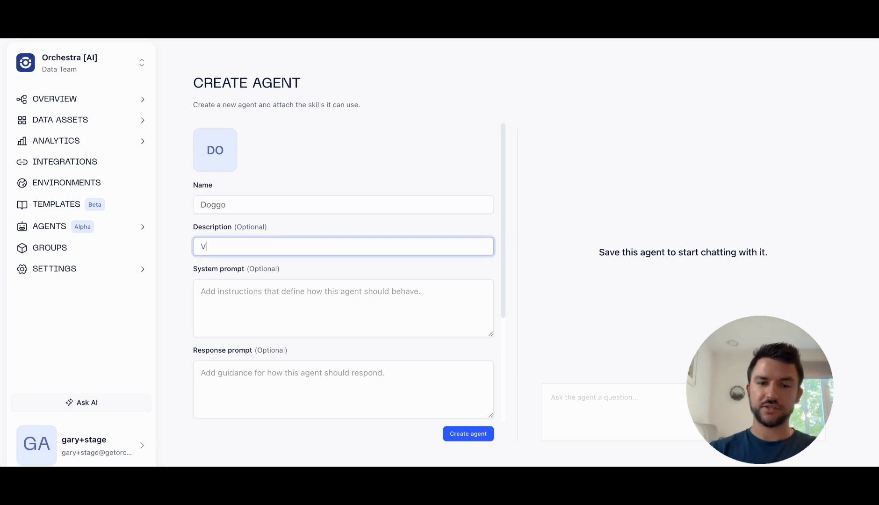
text(ery good boi)
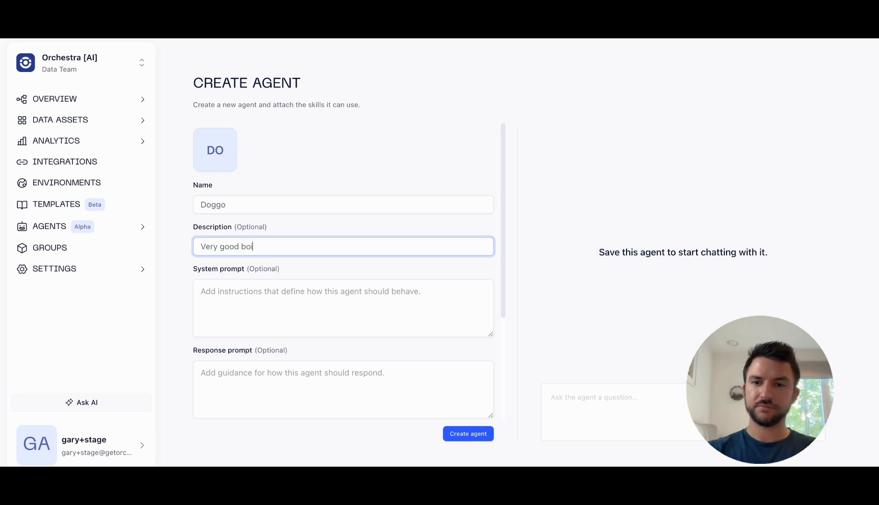
click(260, 295)
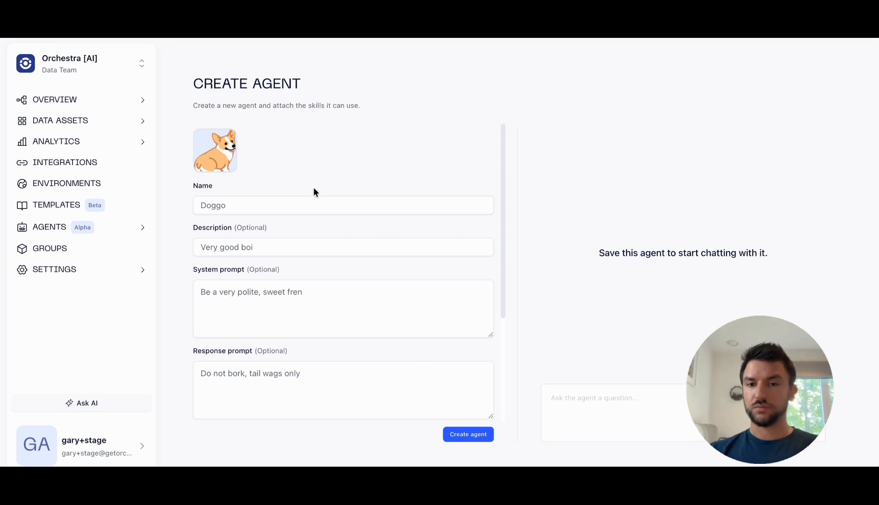
Step: Attach the test-skill skill to the agent, leaving the secret JSON empty
scroll(314, 187, down, 5)
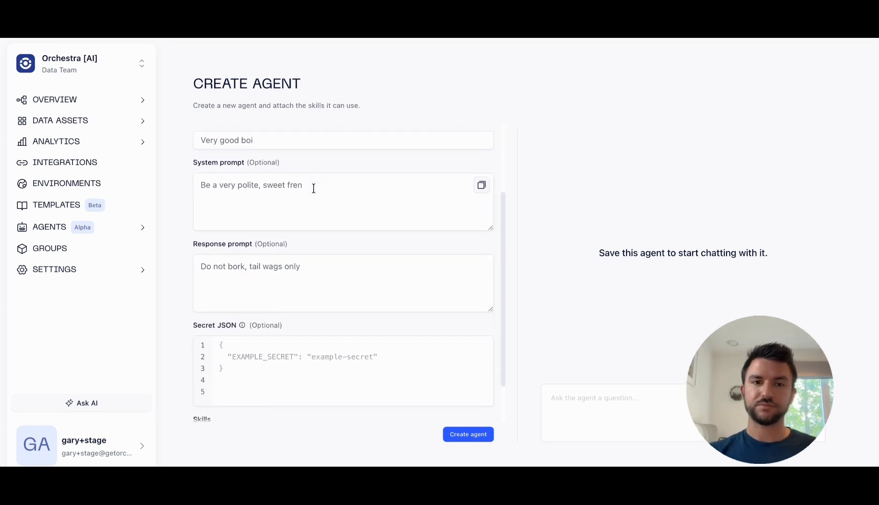
click(276, 298)
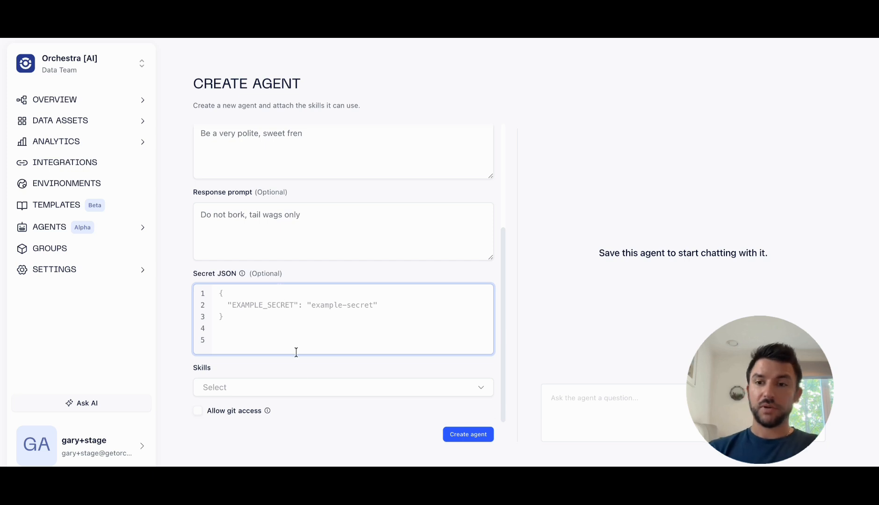
click(302, 388)
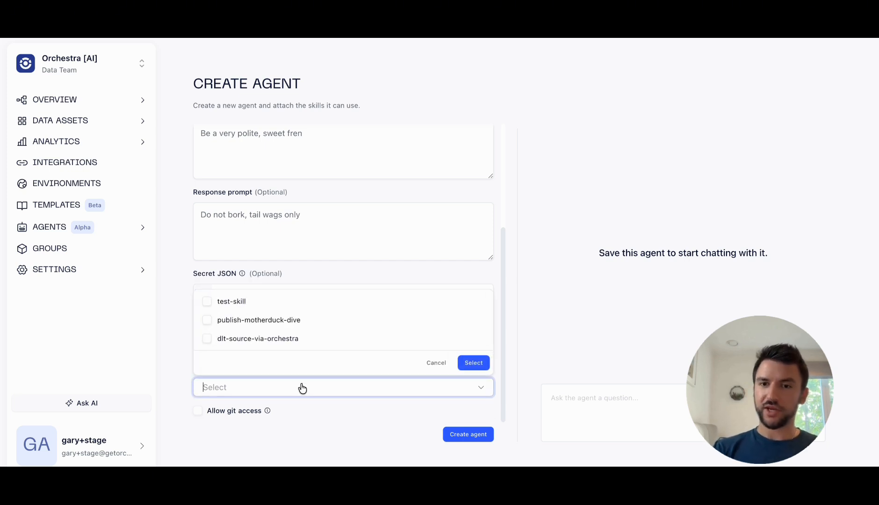
click(289, 302)
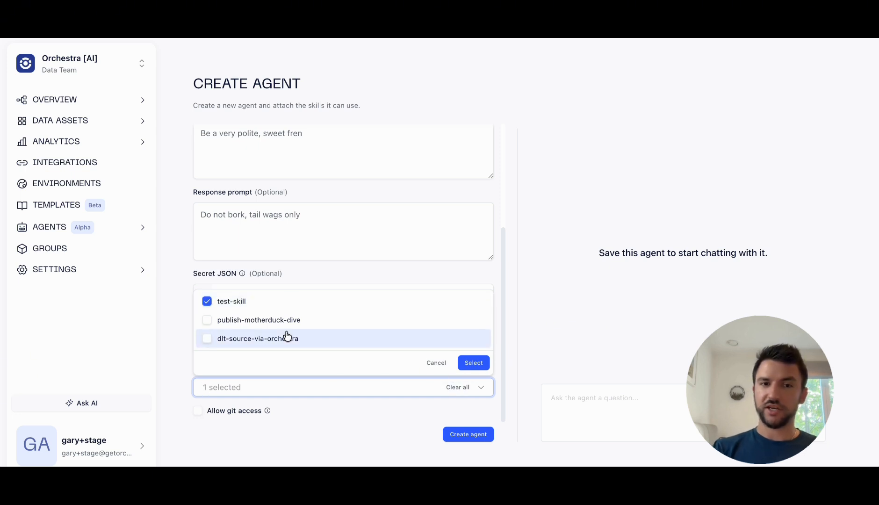
click(471, 363)
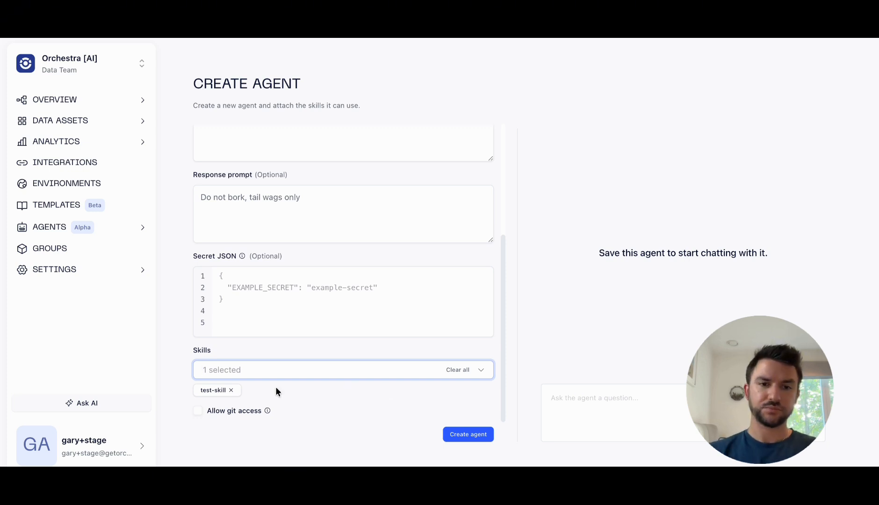
Step: Create the Doggo agent without git access and dismiss the notification
mouse_move(269, 411)
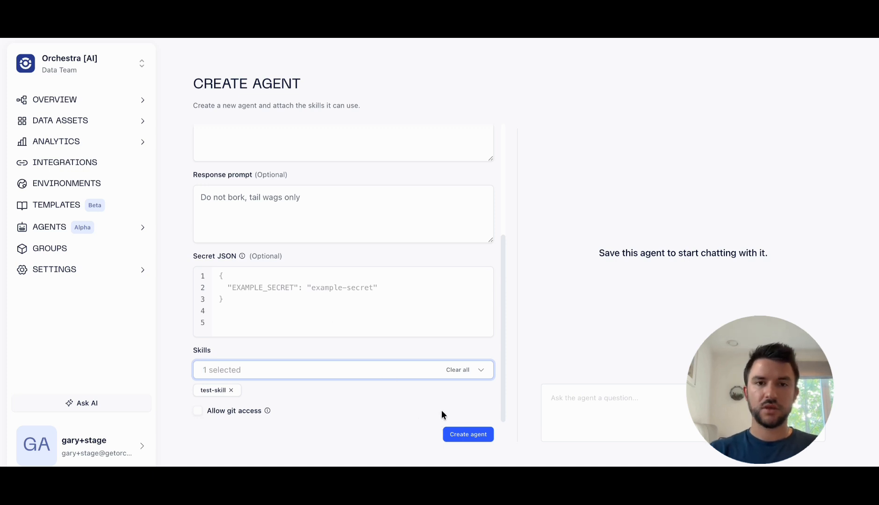
click(468, 434)
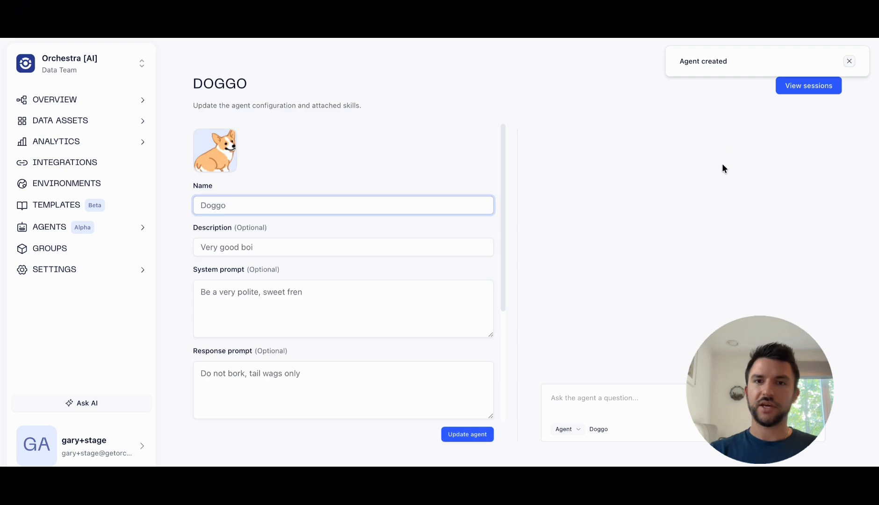
click(849, 61)
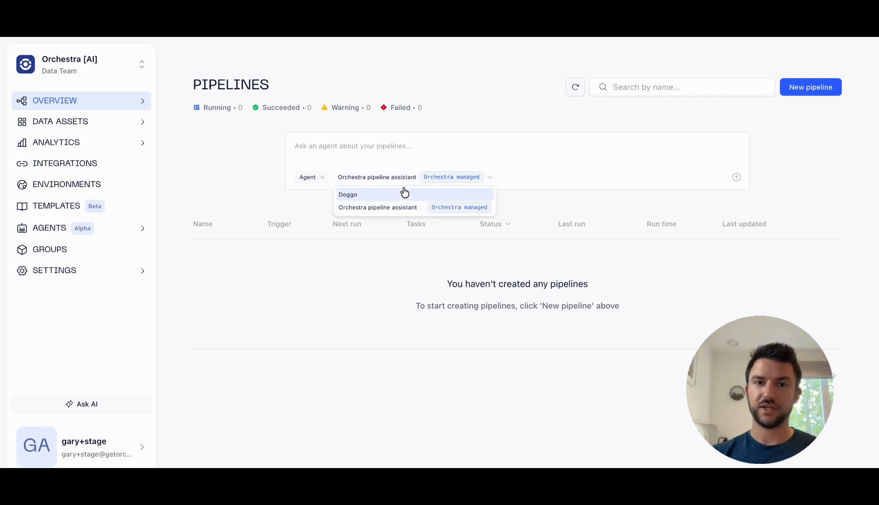
Step: Check the agents available for pipeline questions on the pipelines overview, keeping the Orchestra pipeline assistant selected
click(312, 193)
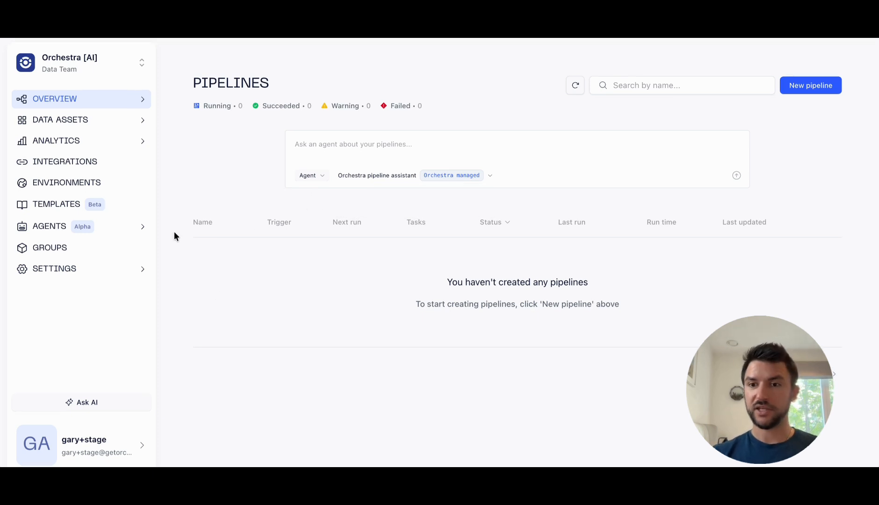
Step: Check which agents can be chosen for a new agent session, keeping the Orchestra pipeline assistant selected
mouse_move(123, 230)
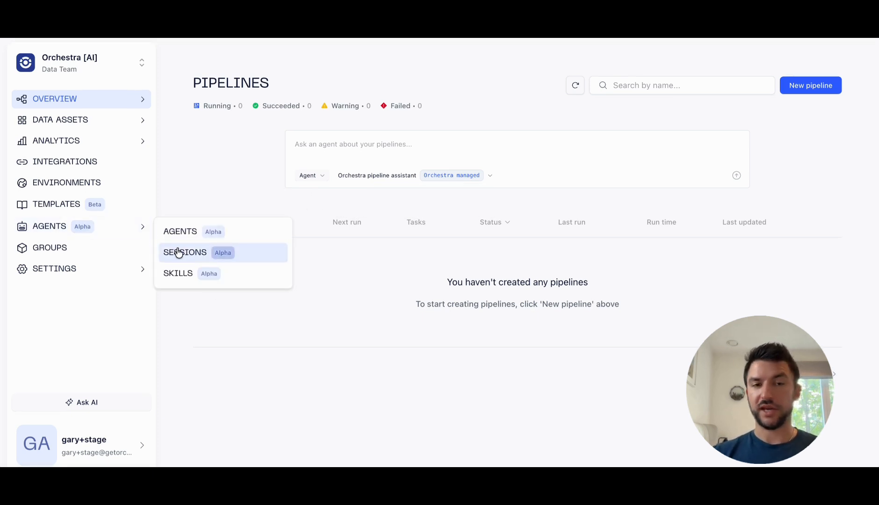
click(178, 253)
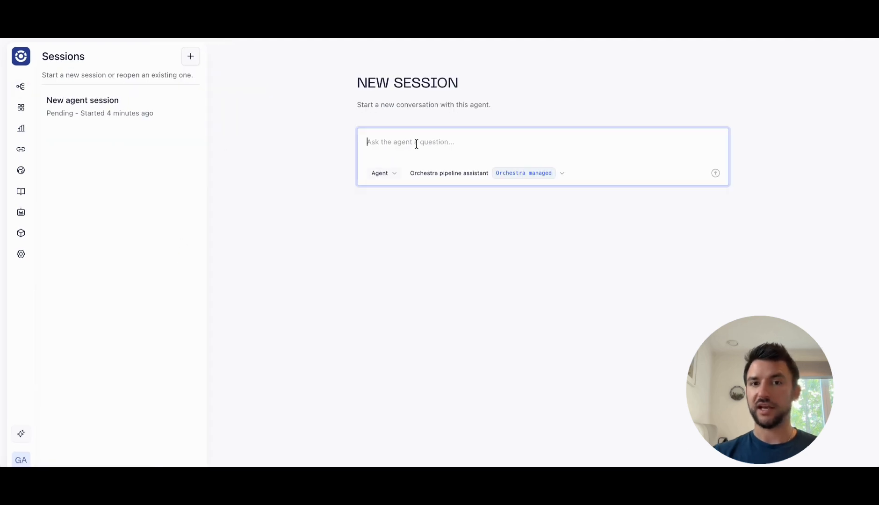
click(467, 178)
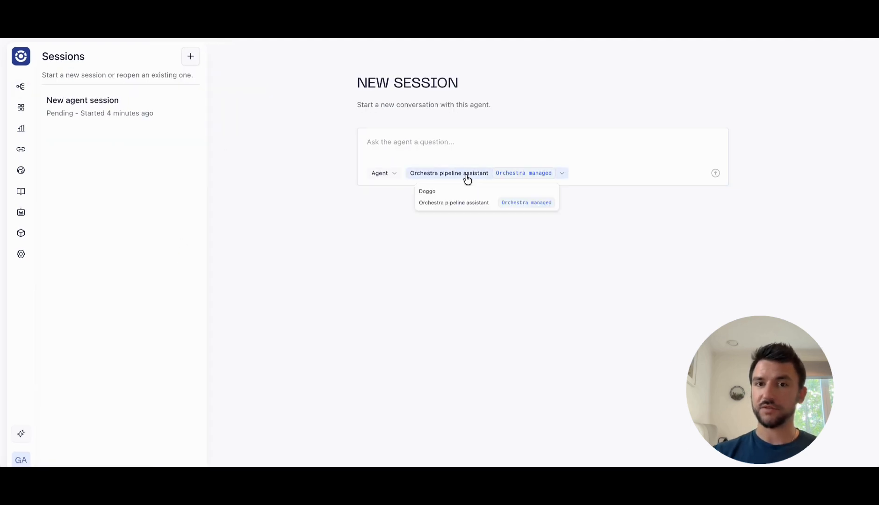
click(328, 235)
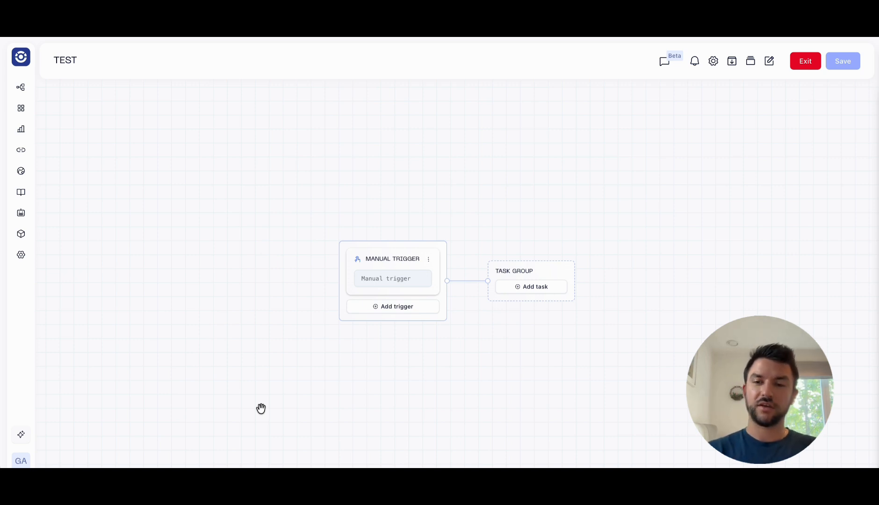
Step: Search the integration jobs for "agent" and add a Run Agent task to the TEST pipeline's task group
click(513, 287)
text(agent)
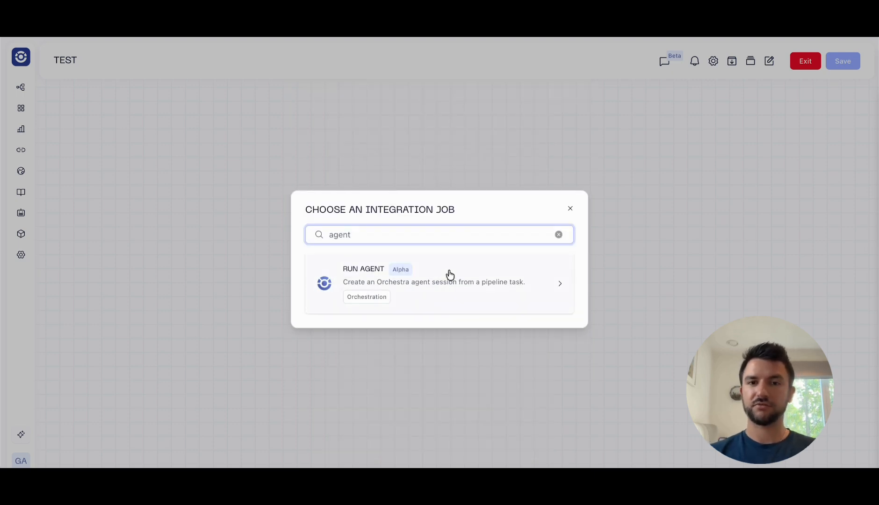
click(447, 275)
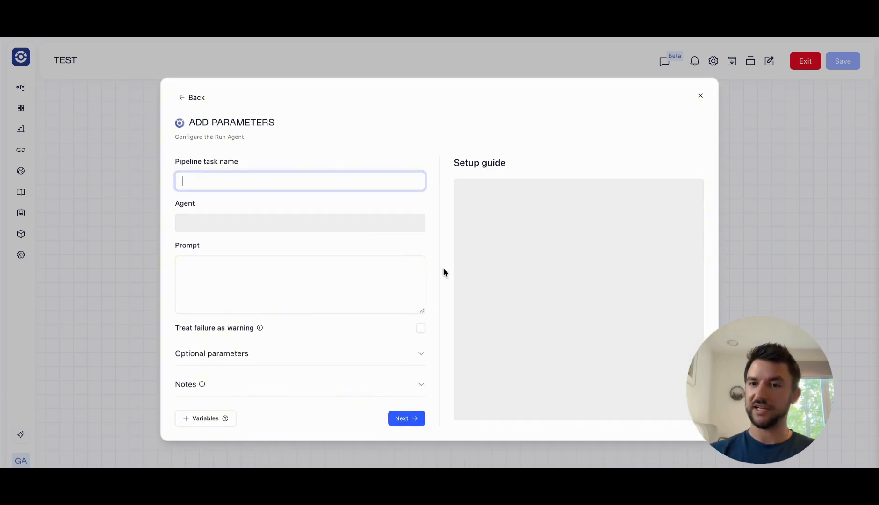
Step: Name the pipeline task "Agent", assign the Doggo agent to it and try to continue with the prompt left empty
text(Agent)
click(340, 223)
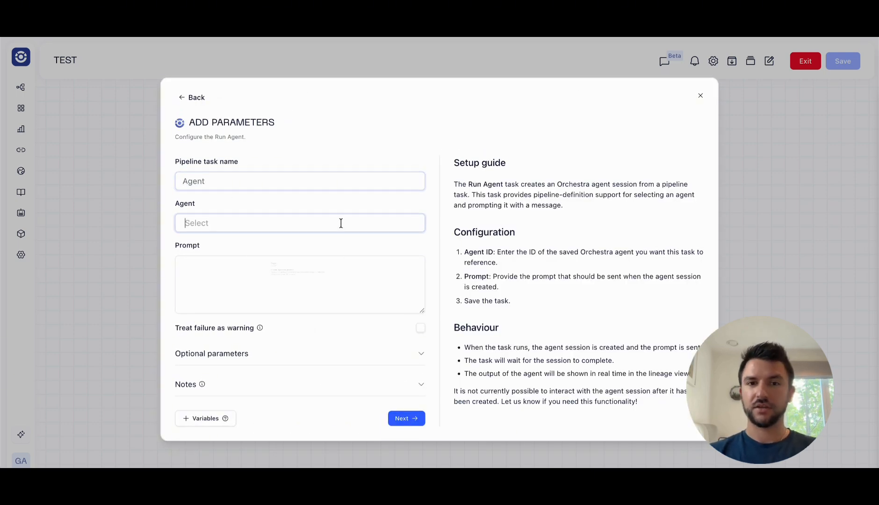
click(318, 246)
click(313, 269)
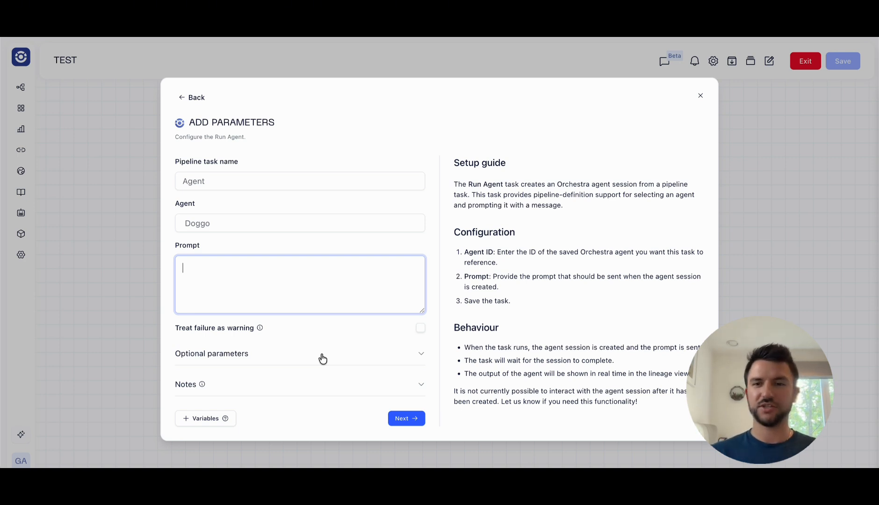
click(405, 420)
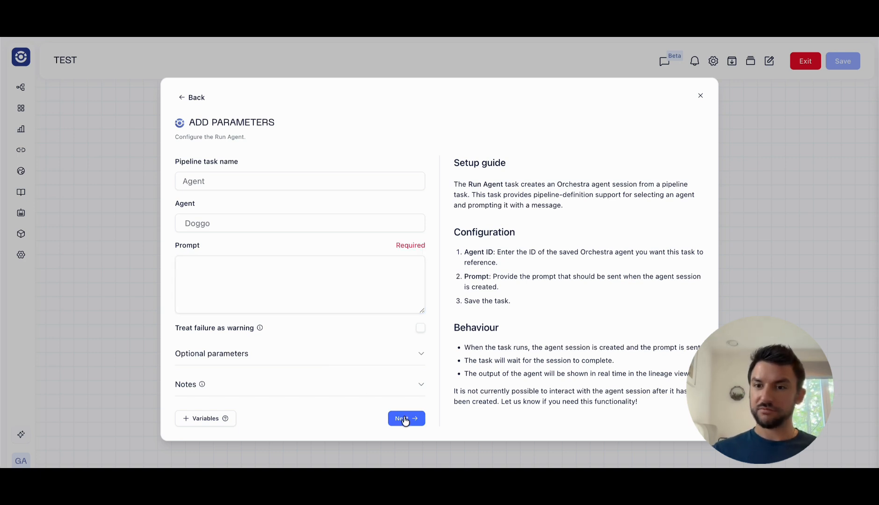